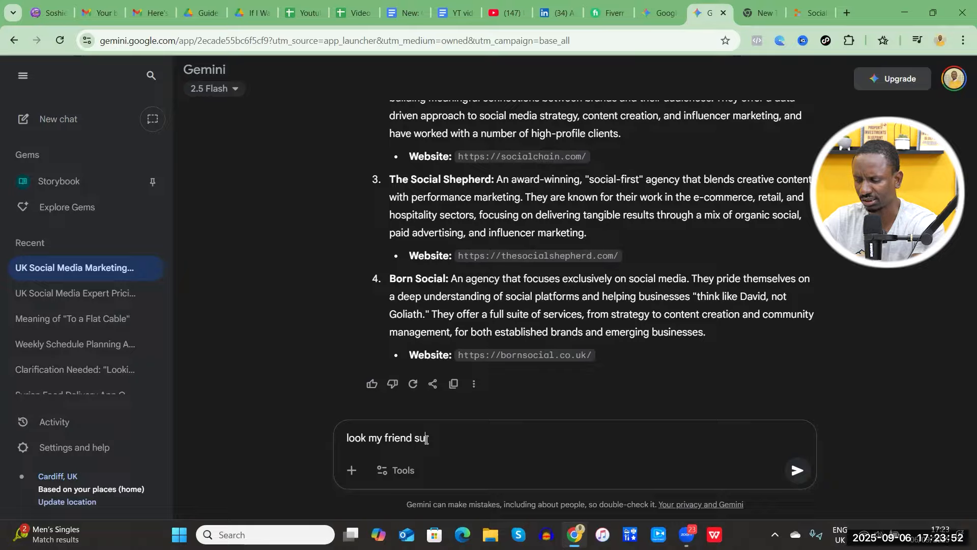
Complete and send the prompt "look my friend recommend a name for agency".
{"action": "type", "text": "re"}
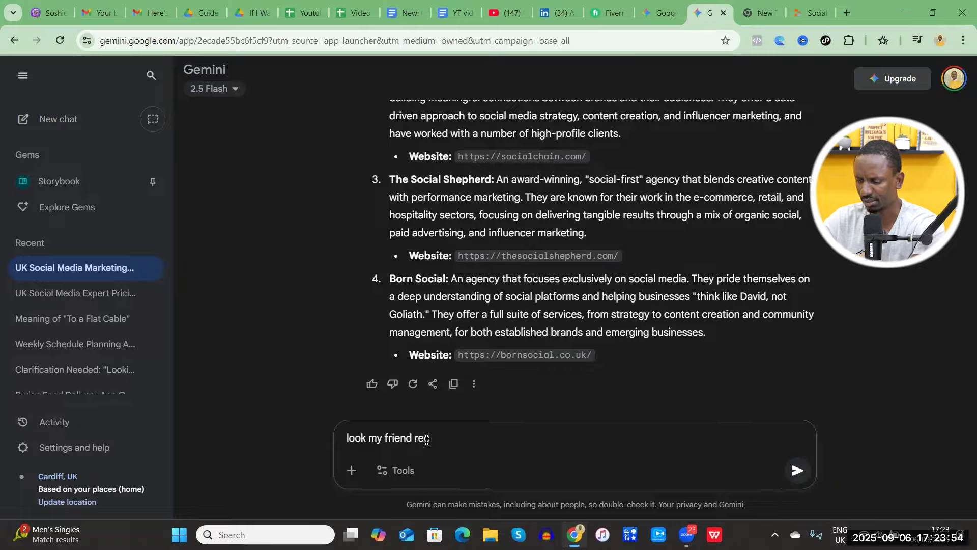
{"action": "type", "text": "commend a name for agncu"}
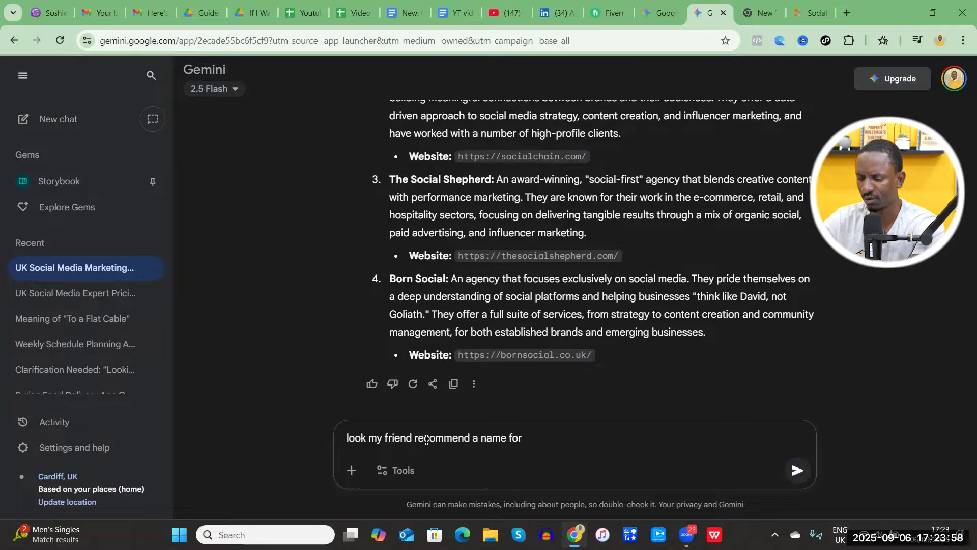
{"action": "key", "text": "BackSpace"}
{"action": "key", "text": "BackSpace"}
{"action": "key", "text": "BackSpace"}
{"action": "type", "text": "ency"}
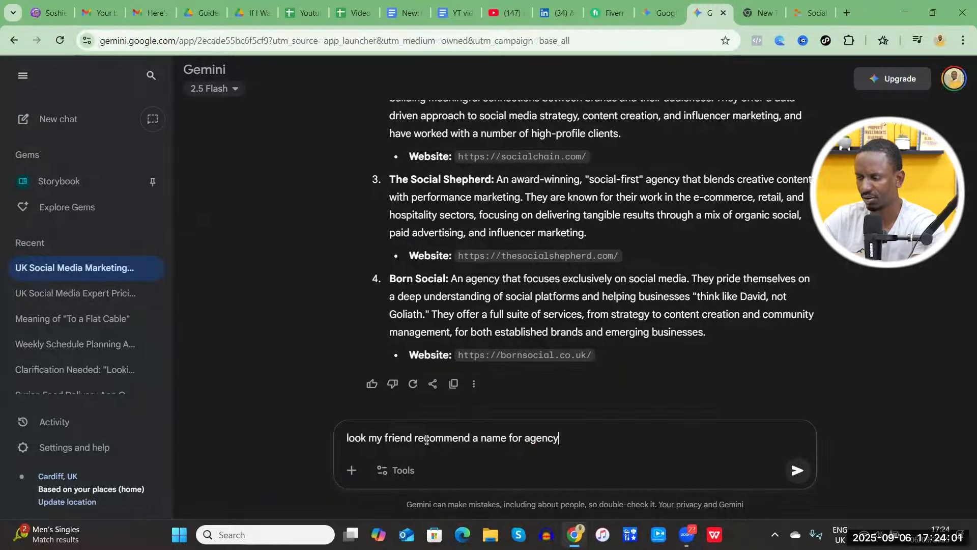
{"action": "key", "text": "Return"}
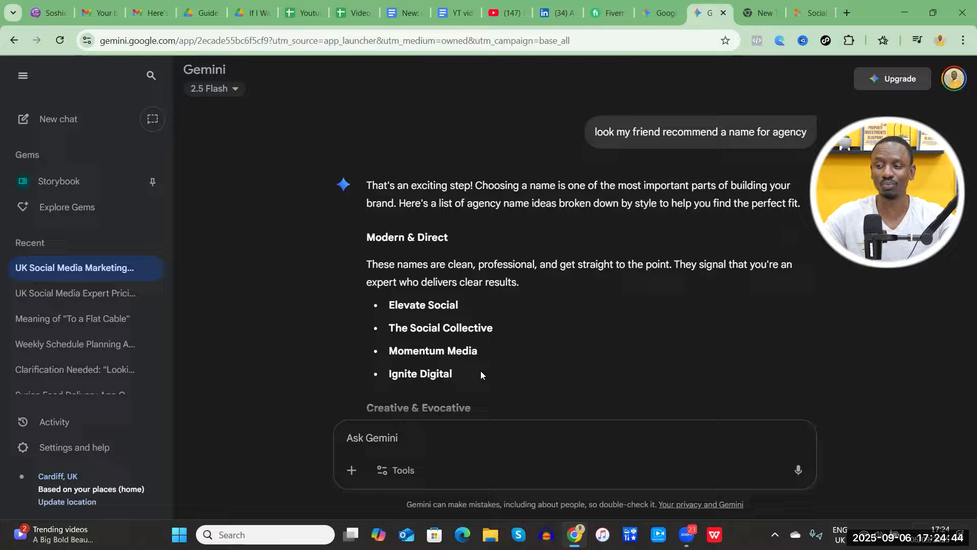
Send the follow-up prompt "please recommend the best name from the 4", with the misspelled "recommend" corrected.
{"action": "left_click", "coordinate": [395, 442]}
{"action": "type", "text": "please c="}
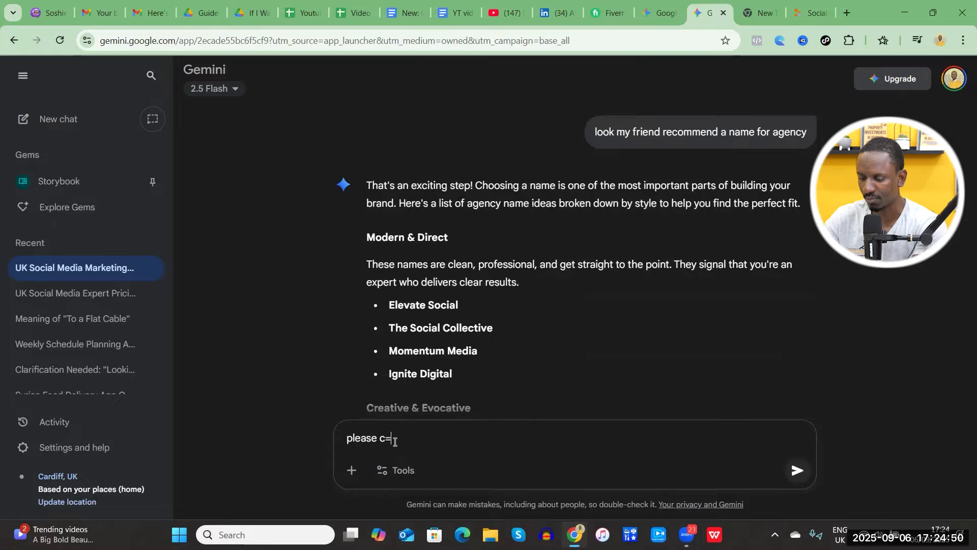
{"action": "key", "text": "BackSpace"}
{"action": "key", "text": "BackSpace"}
{"action": "type", "text": "recom"}
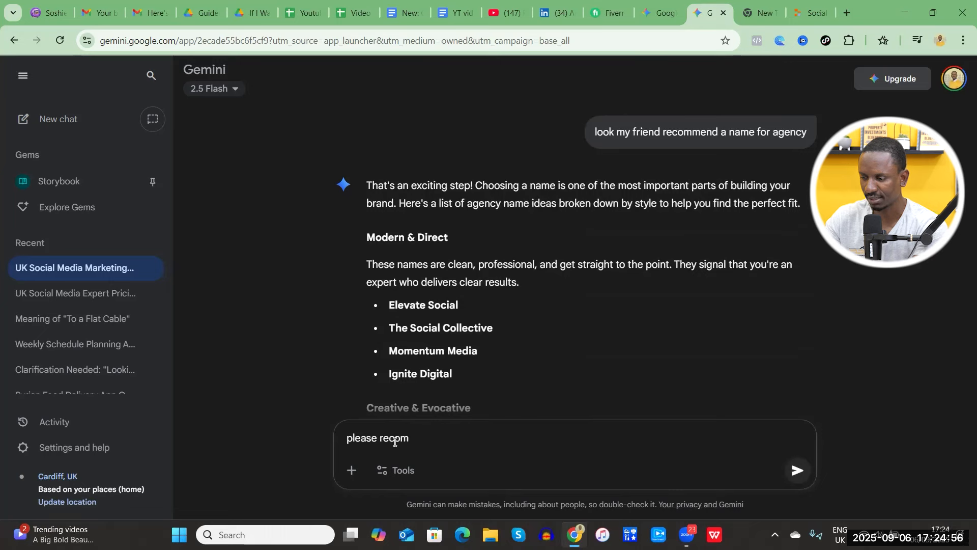
{"action": "type", "text": "end the"}
{"action": "type", "text": " nbe"}
{"action": "key", "text": "BackSpace"}
{"action": "key", "text": "BackSpace"}
{"action": "key", "text": "BackSpace"}
{"action": "type", "text": "best name from the 4"}
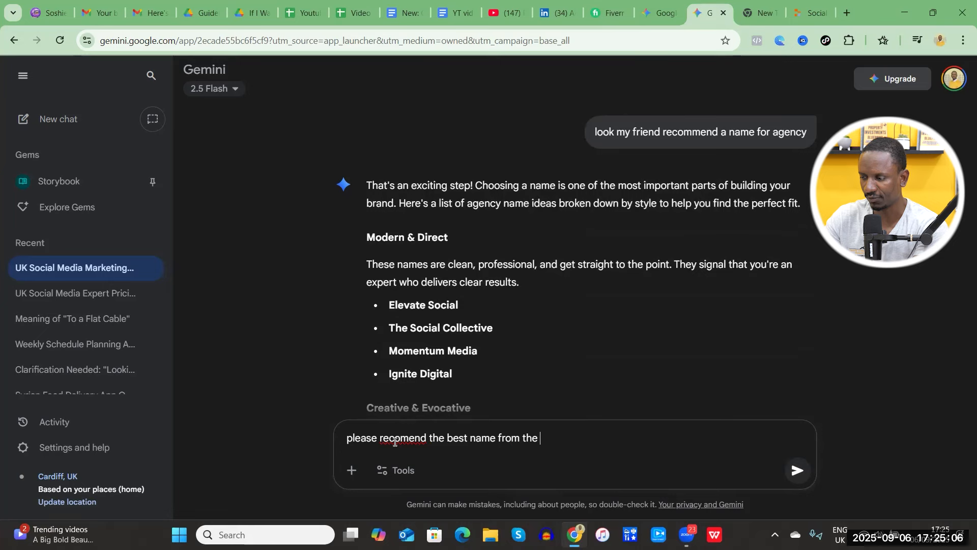
{"action": "right_click", "coordinate": [395, 443]}
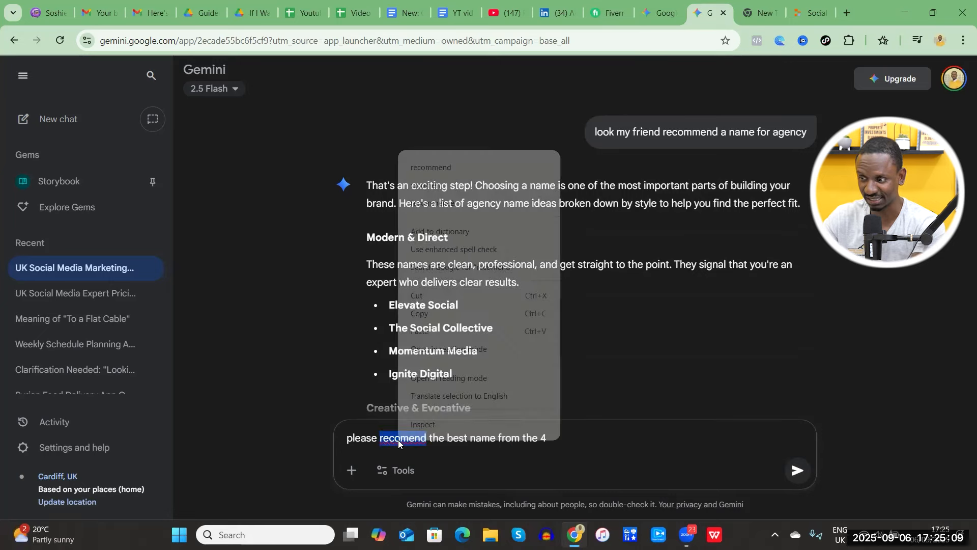
{"action": "left_click", "coordinate": [416, 168]}
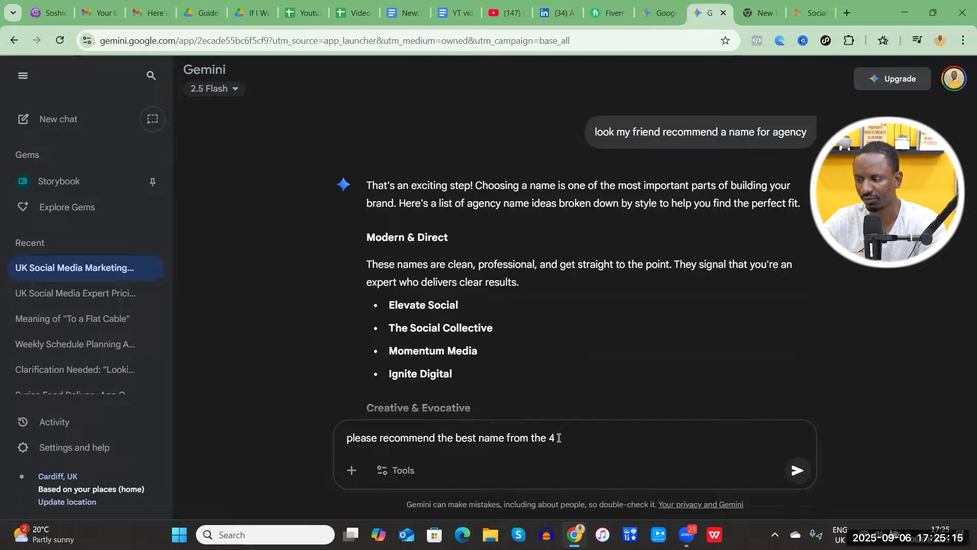
{"action": "key", "text": "Return"}
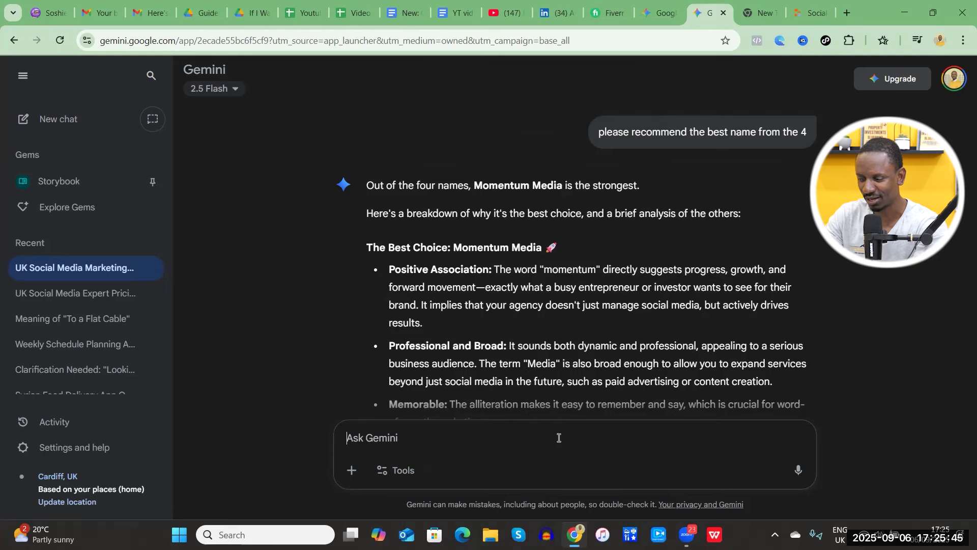
Send the prompt "recomend a slogan" and read through the suggested slogan options.
{"action": "type", "text": "recomend a slogan"}
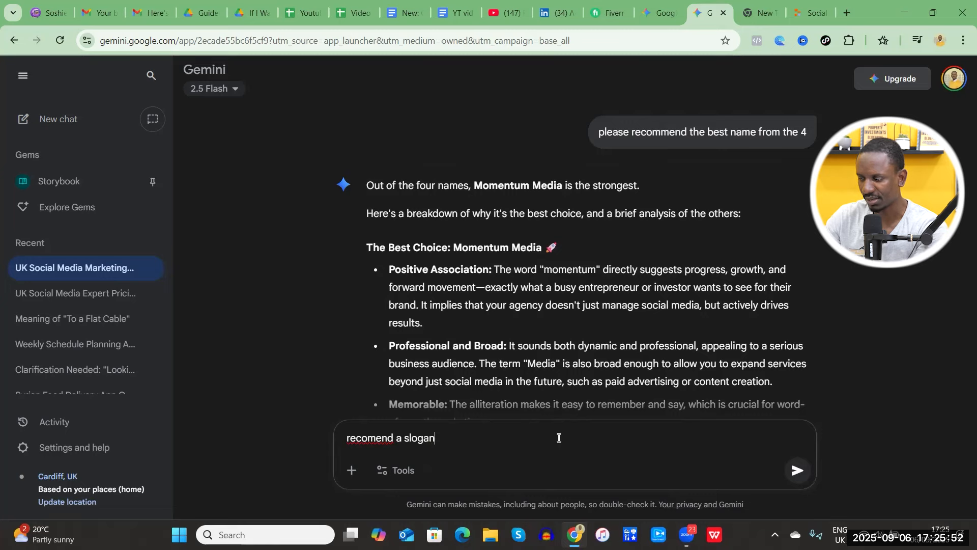
{"action": "key", "text": "Return"}
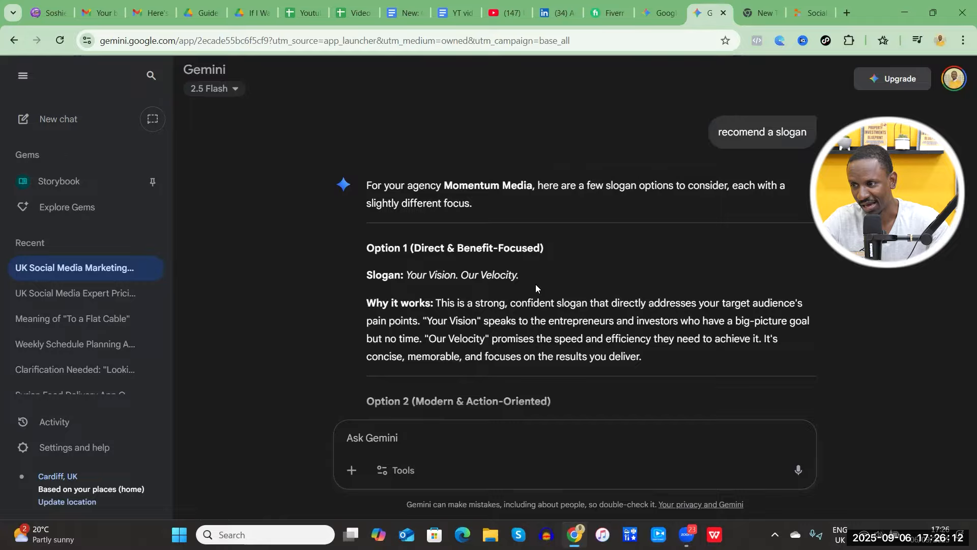
{"action": "scroll", "coordinate": [535, 284], "scroll_direction": "down", "scroll_amount": 1}
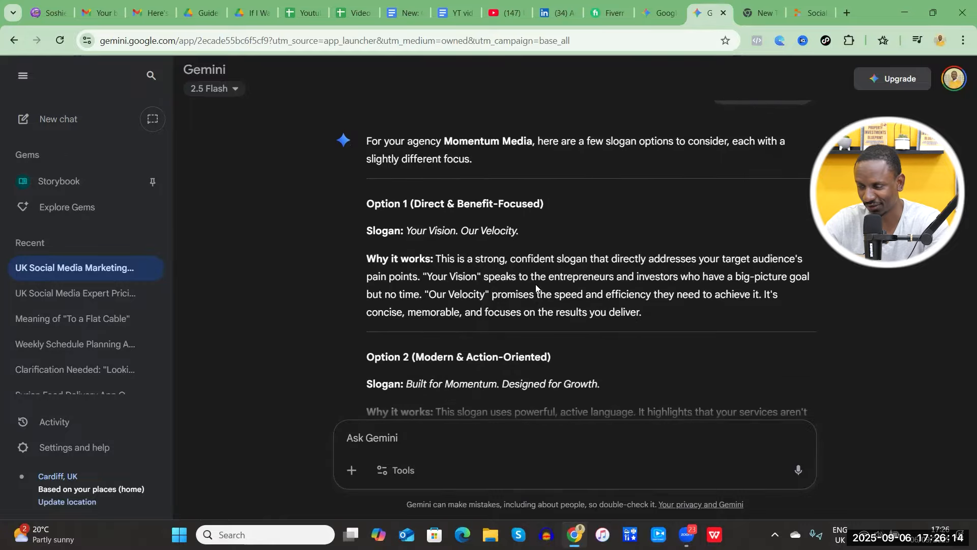
{"action": "scroll", "coordinate": [537, 284], "scroll_direction": "down", "scroll_amount": 4}
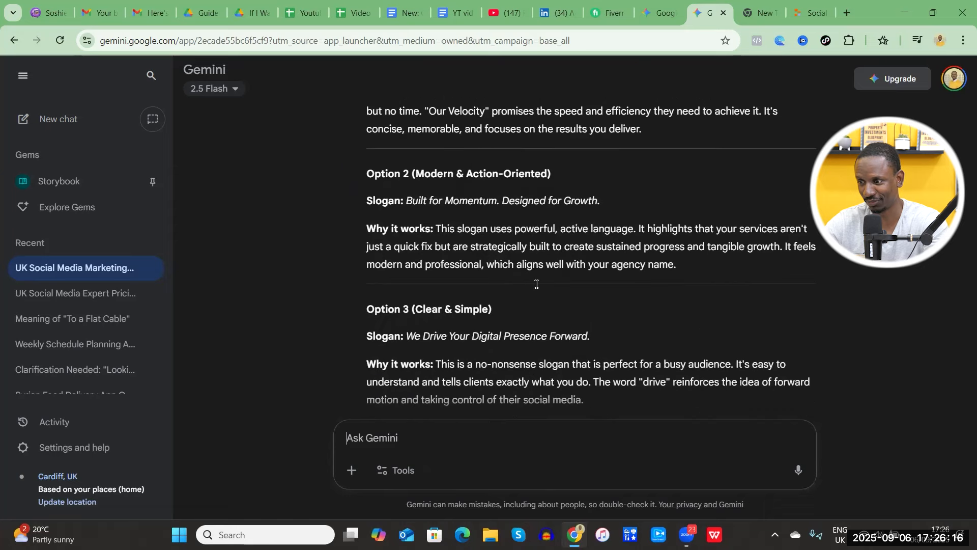
{"action": "scroll", "coordinate": [537, 284], "scroll_direction": "up", "scroll_amount": 2}
{"action": "scroll", "coordinate": [537, 284], "scroll_direction": "up", "scroll_amount": 2}
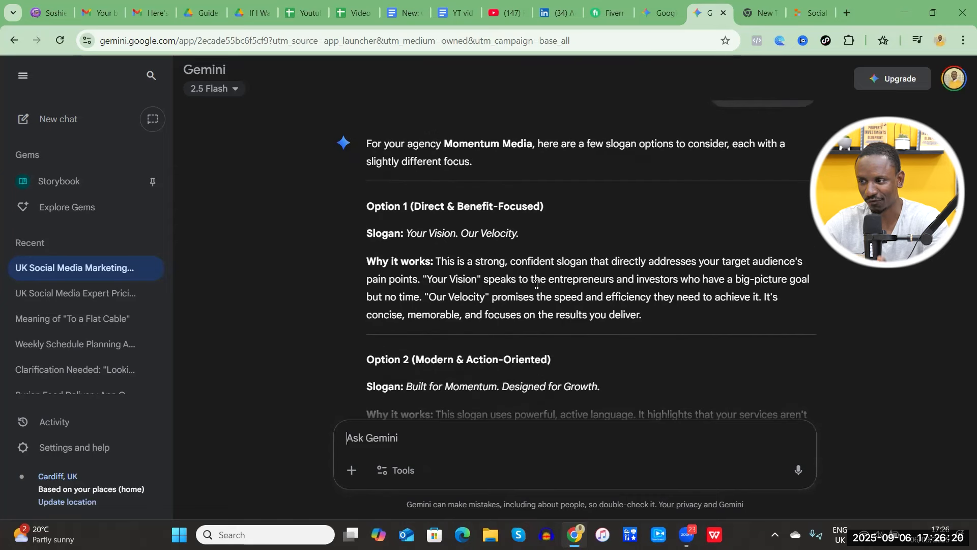
{"action": "scroll", "coordinate": [536, 284], "scroll_direction": "down", "scroll_amount": 2}
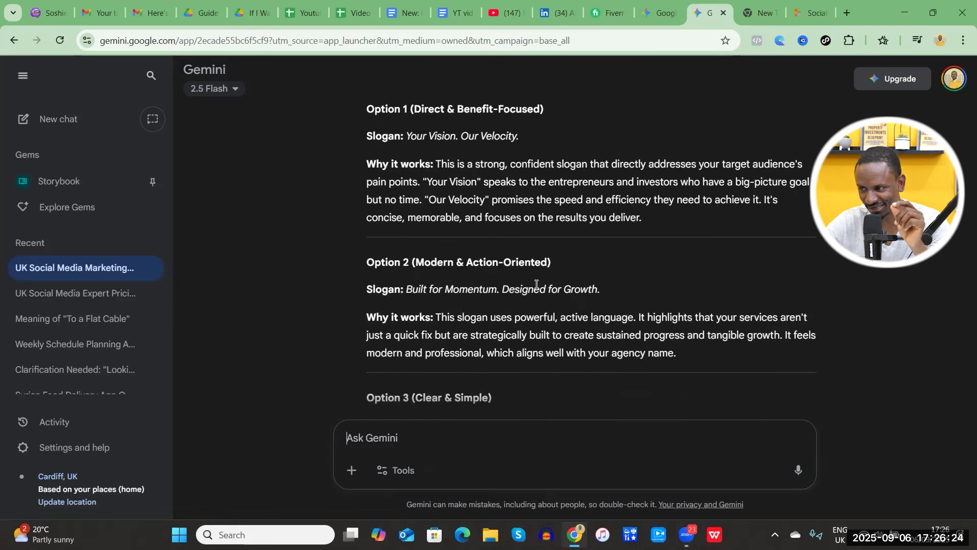
{"action": "scroll", "coordinate": [537, 284], "scroll_direction": "down", "scroll_amount": 3}
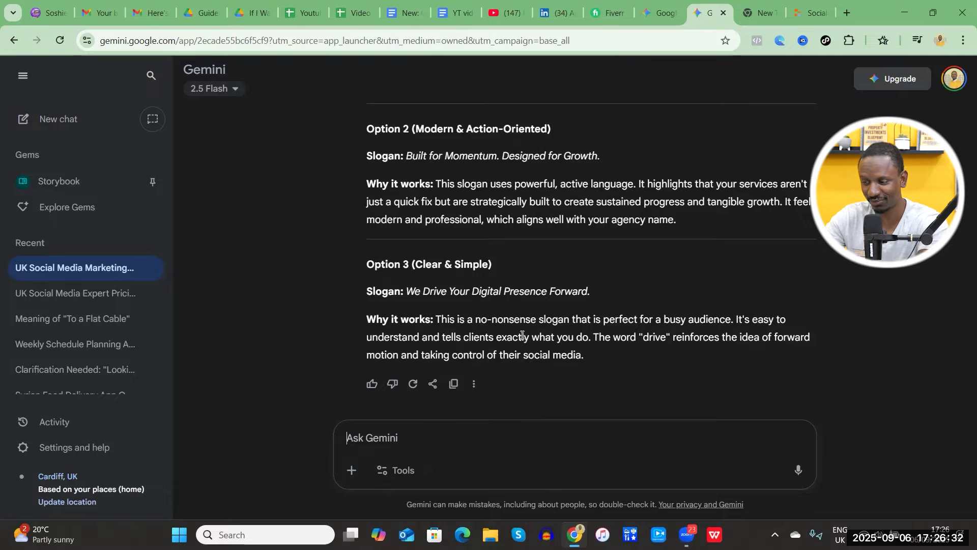
Send the prompt "recomed one that evoke emotions" and review the reasoning behind the recommended slogan.
{"action": "type", "text": "recomed one that evoke emotions"}
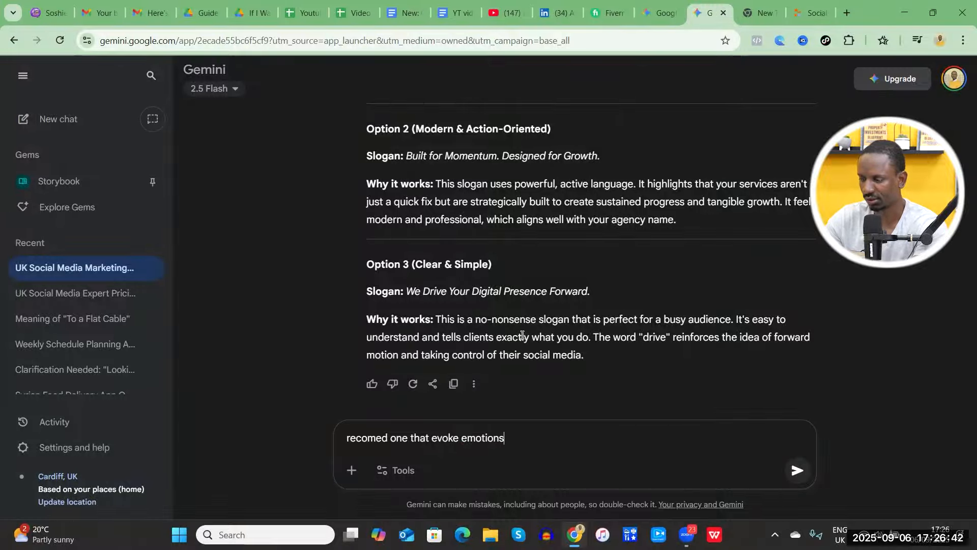
{"action": "key", "text": "Return"}
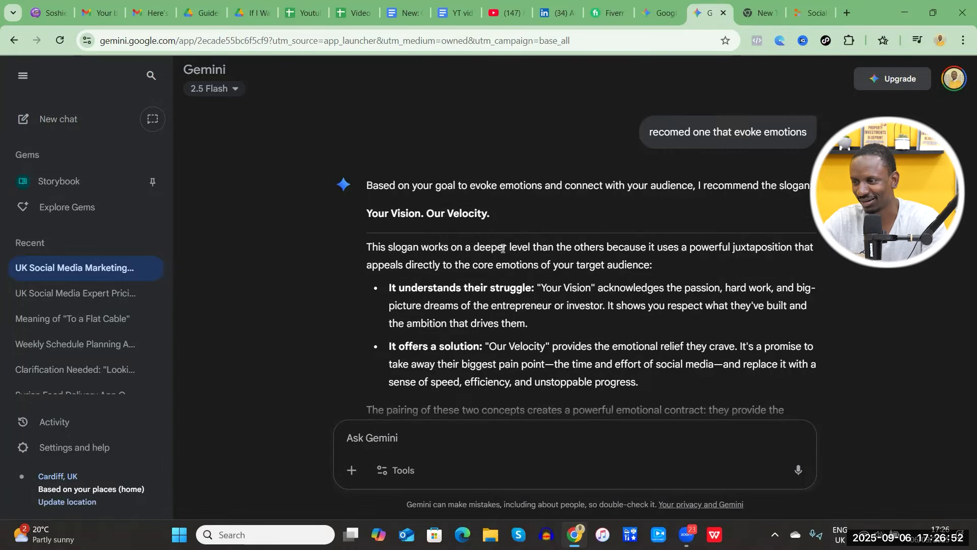
{"action": "scroll", "coordinate": [495, 230], "scroll_direction": "down", "scroll_amount": 2}
{"action": "scroll", "coordinate": [495, 229], "scroll_direction": "up", "scroll_amount": 2}
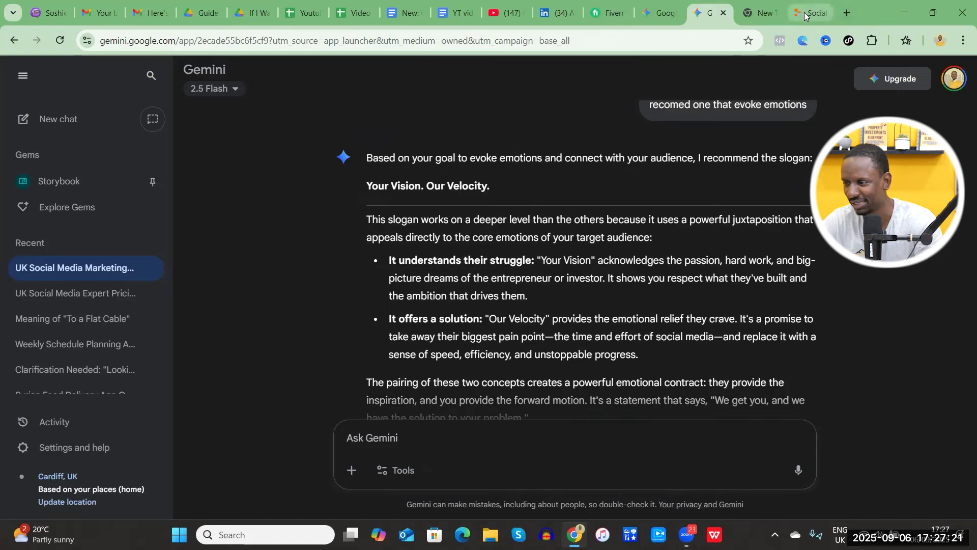
Switch to the SocialShepherdImproved project in Replit and open its visual preview in the enlarged view.
{"action": "left_click", "coordinate": [805, 15]}
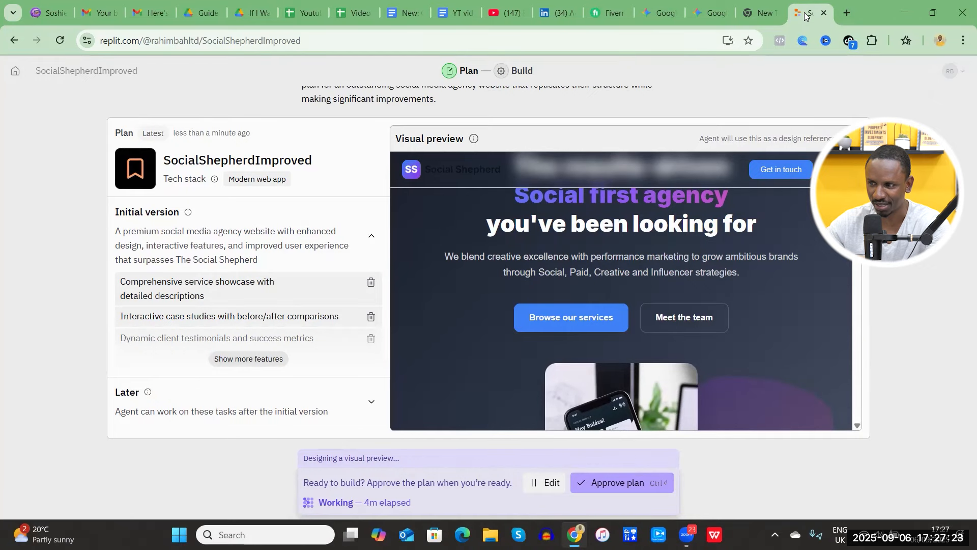
{"action": "scroll", "coordinate": [658, 247], "scroll_direction": "down", "scroll_amount": 8}
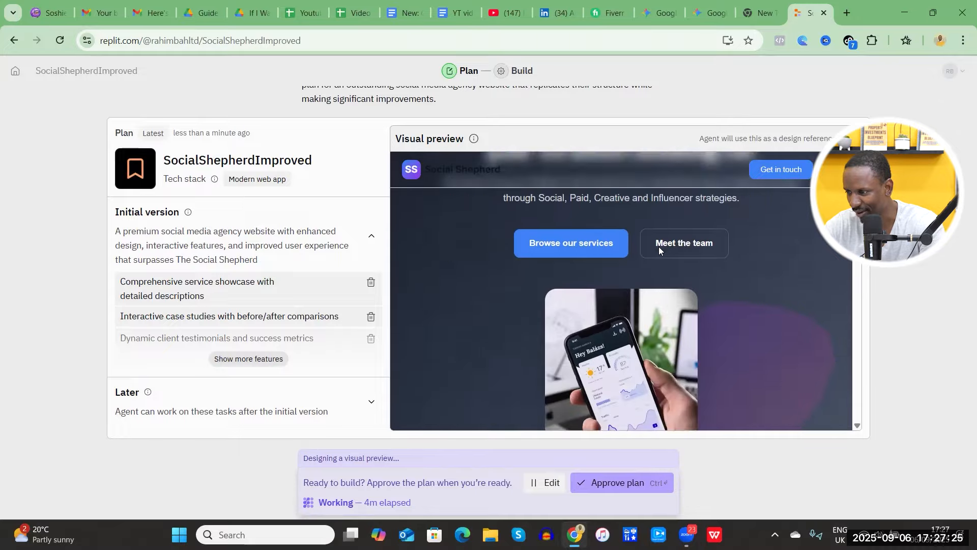
{"action": "scroll", "coordinate": [658, 247], "scroll_direction": "up", "scroll_amount": 2}
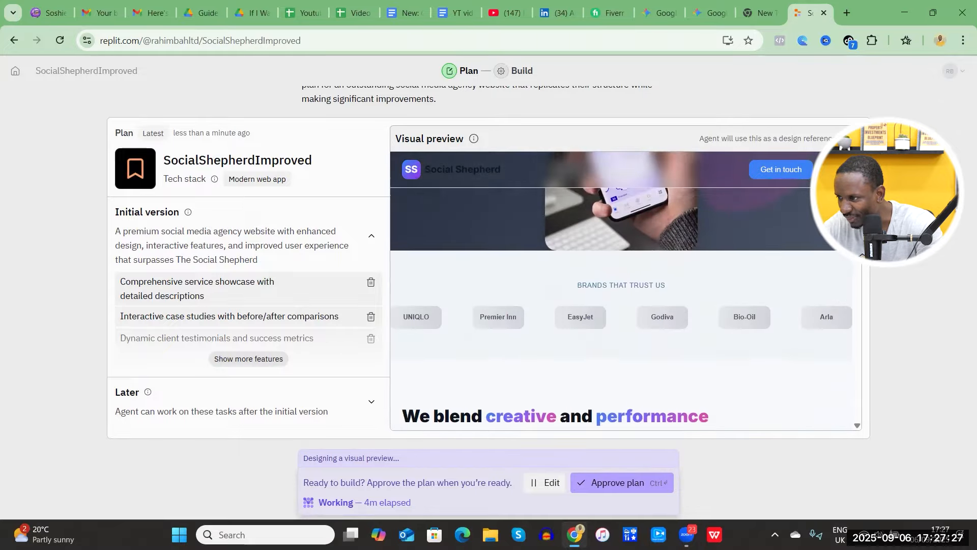
{"action": "left_click", "coordinate": [850, 139]}
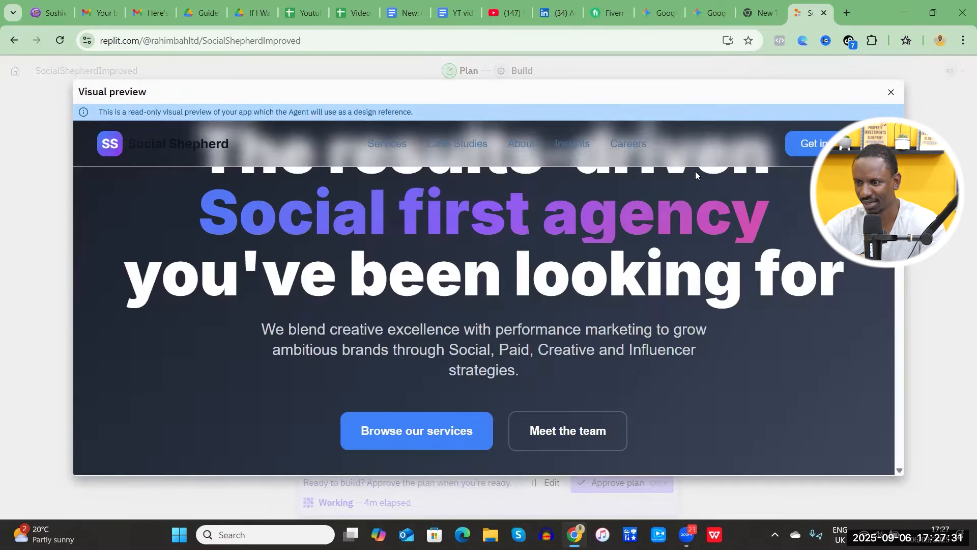
Examine the sections of the agency website's visual preview, from the hero area through the awards, services, case studies and podcast.
{"action": "scroll", "coordinate": [592, 305], "scroll_direction": "down", "scroll_amount": 5}
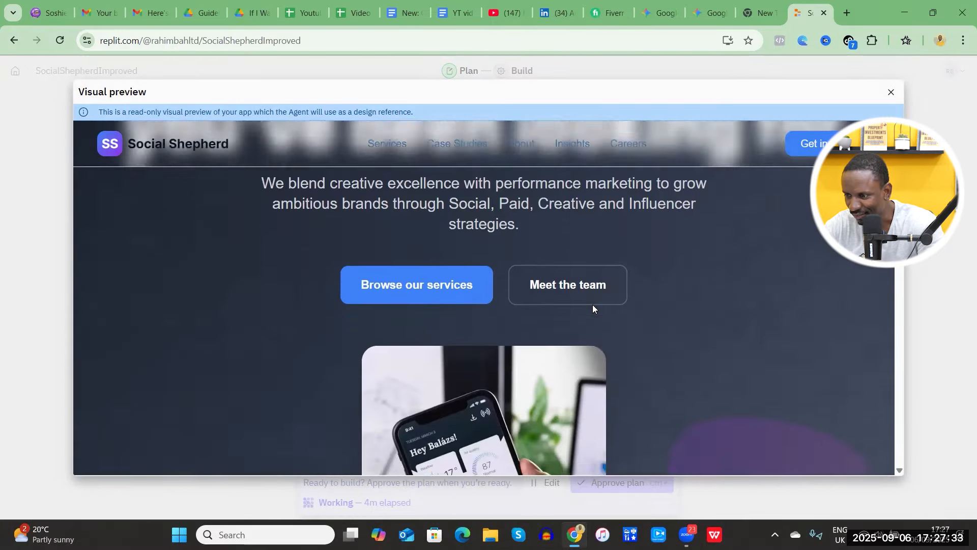
{"action": "scroll", "coordinate": [592, 305], "scroll_direction": "down", "scroll_amount": 1}
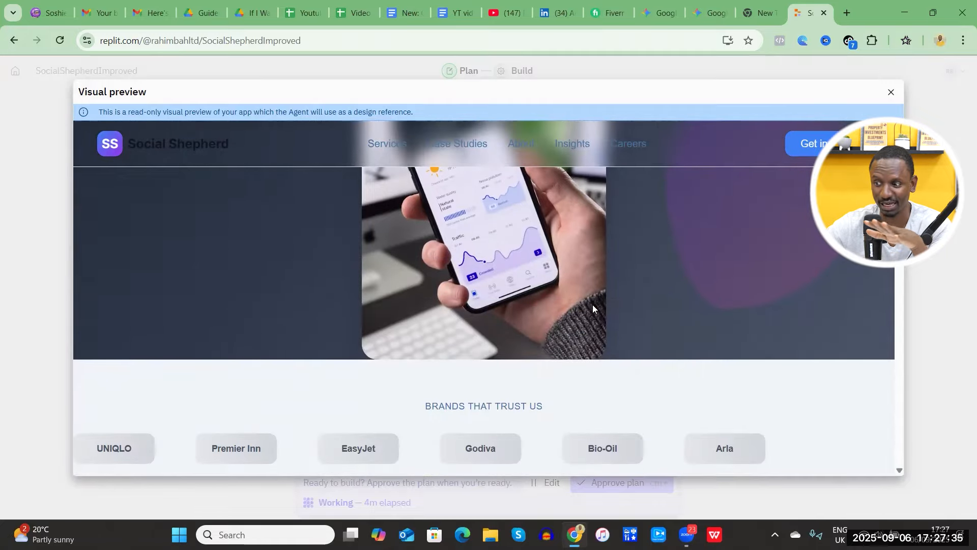
{"action": "scroll", "coordinate": [592, 304], "scroll_direction": "down", "scroll_amount": 5}
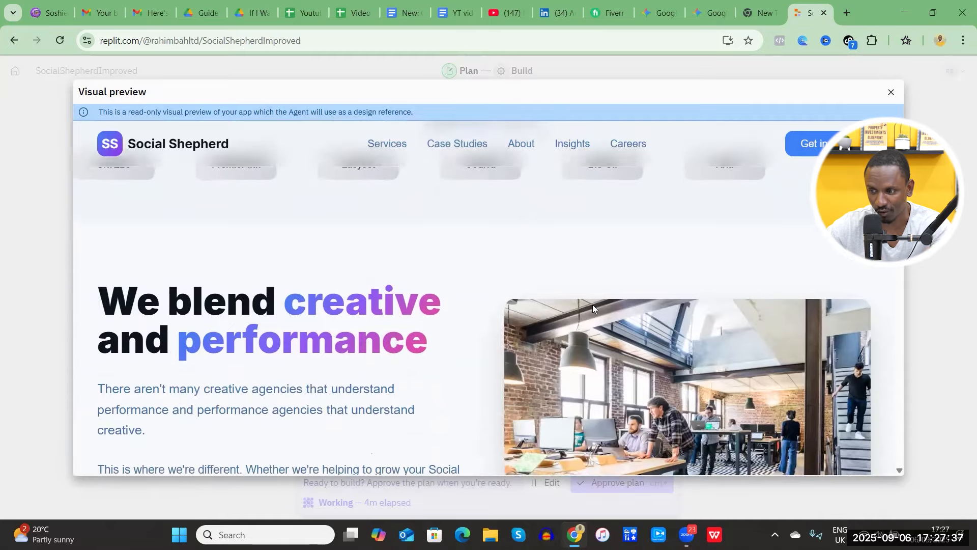
{"action": "scroll", "coordinate": [592, 305], "scroll_direction": "down", "scroll_amount": 3}
{"action": "scroll", "coordinate": [592, 304], "scroll_direction": "down", "scroll_amount": 6}
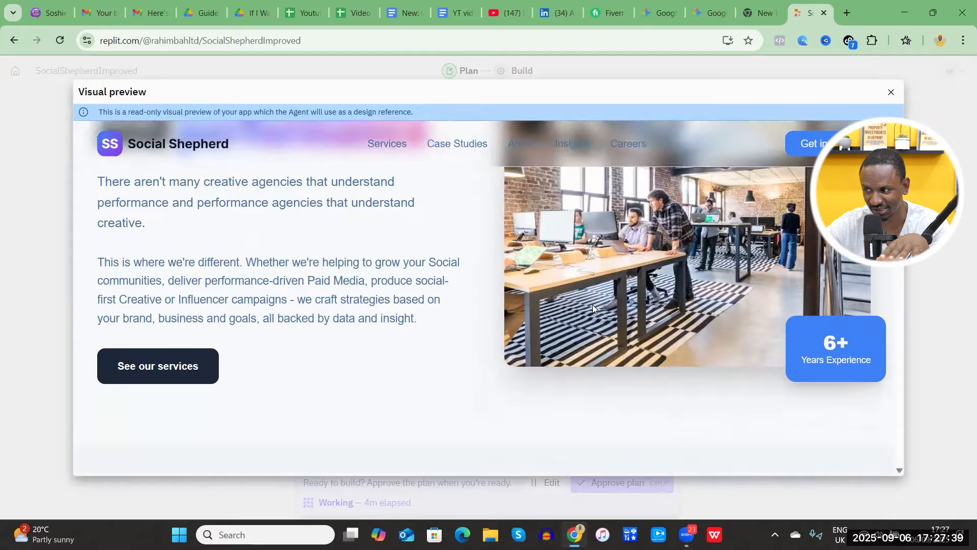
{"action": "scroll", "coordinate": [592, 305], "scroll_direction": "down", "scroll_amount": 7}
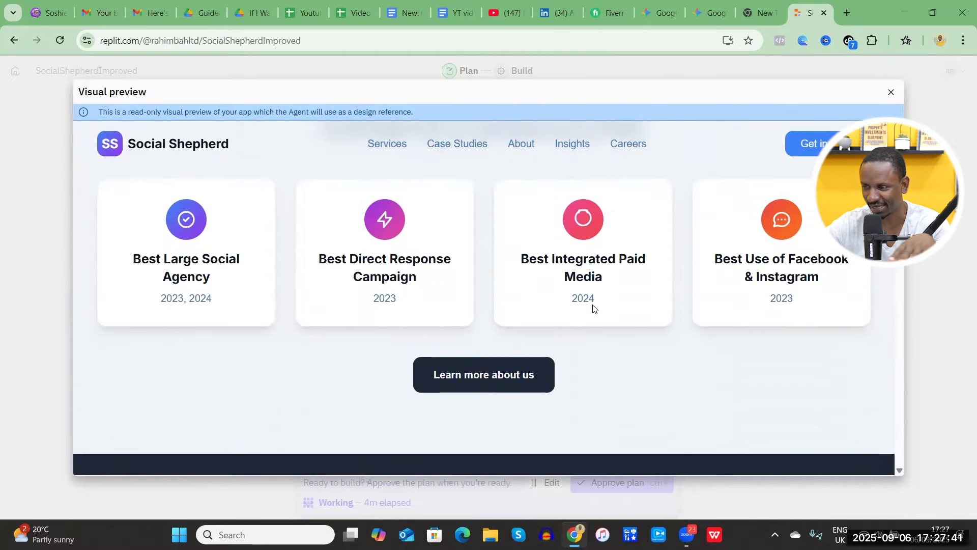
{"action": "scroll", "coordinate": [592, 305], "scroll_direction": "down", "scroll_amount": 2}
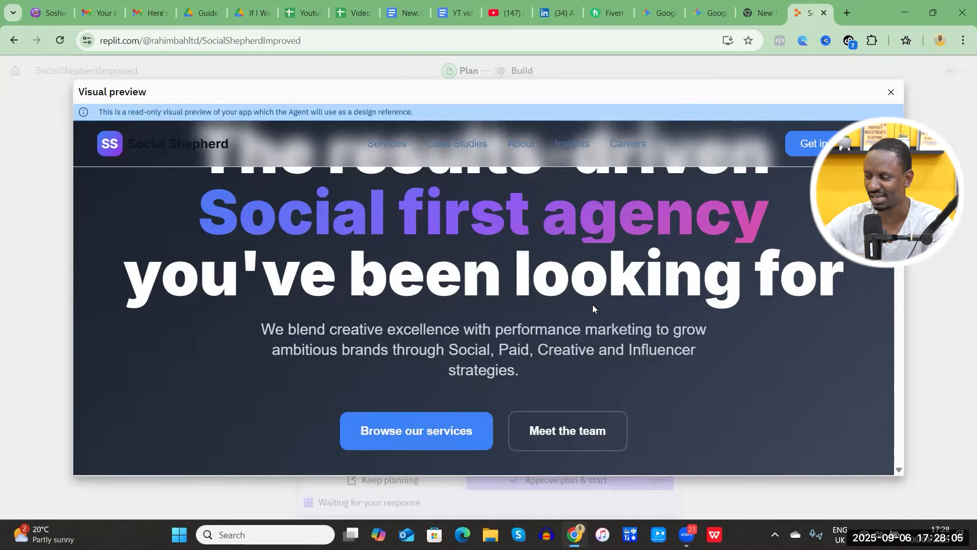
{"action": "scroll", "coordinate": [593, 304], "scroll_direction": "down", "scroll_amount": 10}
{"action": "scroll", "coordinate": [592, 305], "scroll_direction": "down", "scroll_amount": 6}
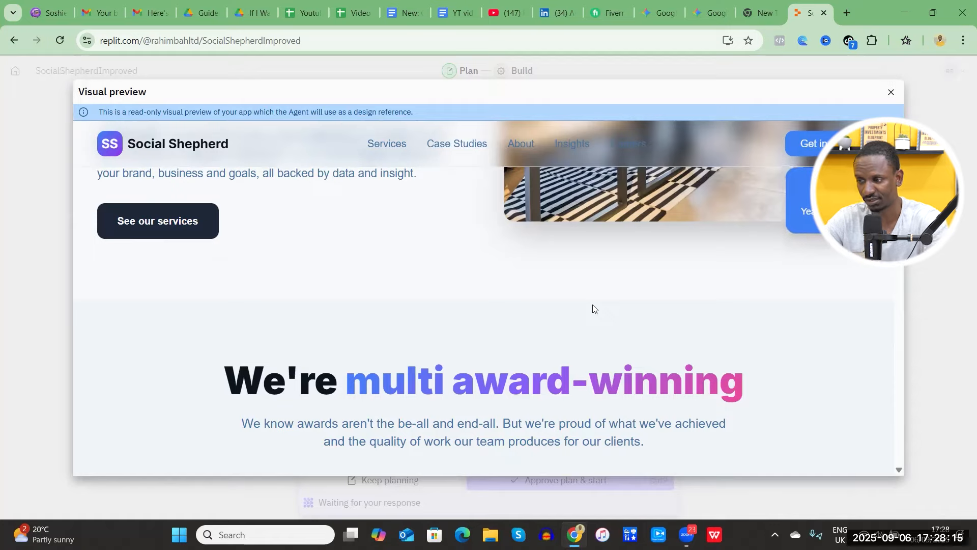
{"action": "scroll", "coordinate": [593, 309], "scroll_direction": "down", "scroll_amount": 15}
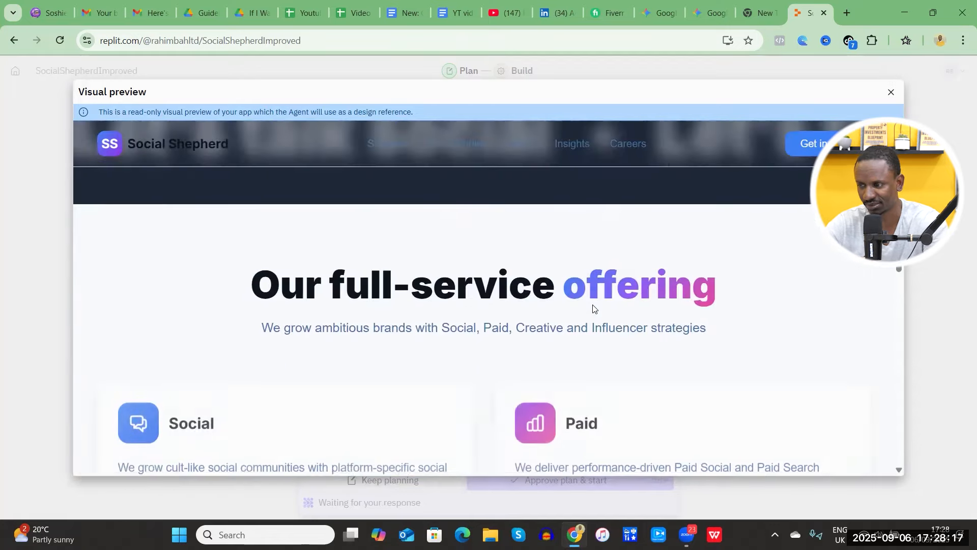
{"action": "scroll", "coordinate": [592, 308], "scroll_direction": "down", "scroll_amount": 12}
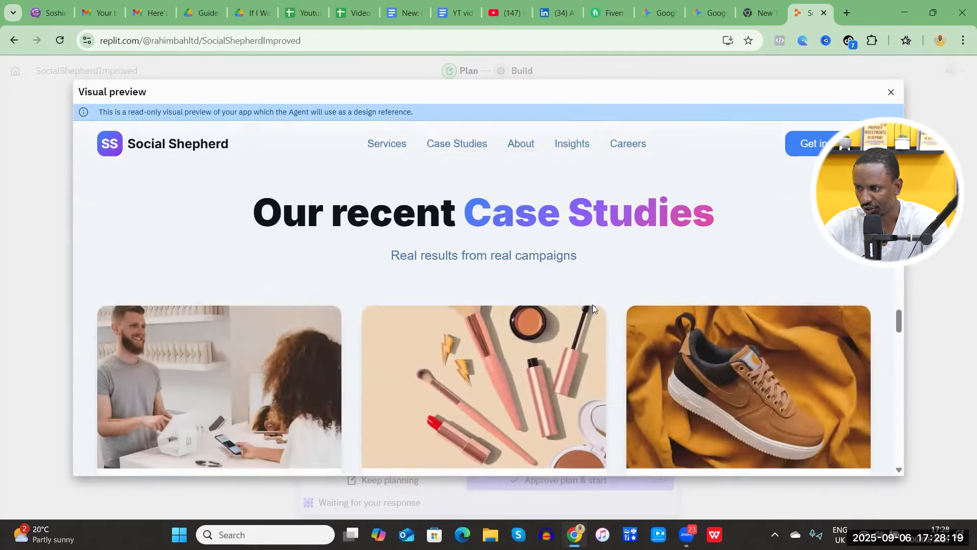
{"action": "scroll", "coordinate": [592, 305], "scroll_direction": "down", "scroll_amount": 12}
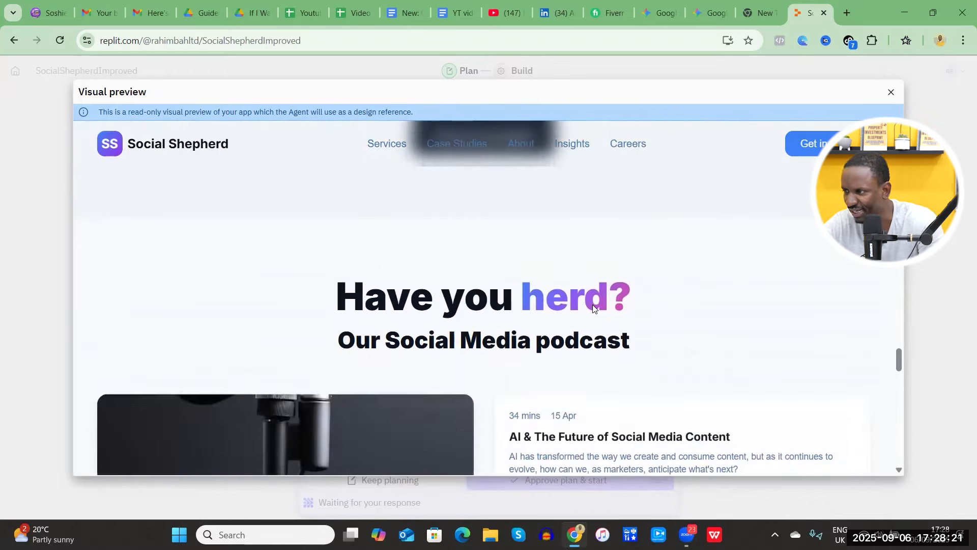
{"action": "scroll", "coordinate": [593, 304], "scroll_direction": "up", "scroll_amount": 10}
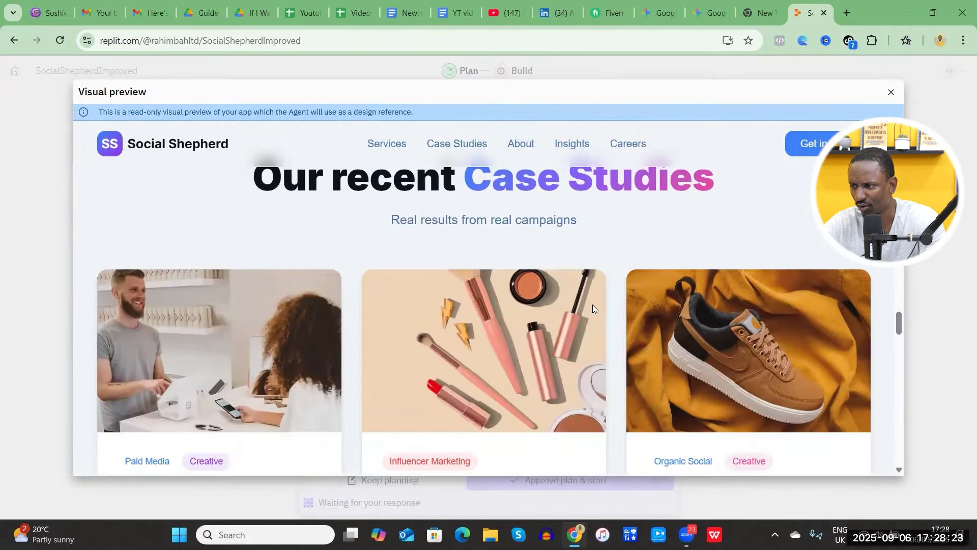
Close the enlarged visual preview and approve the plan so the Agent starts building the agency website.
{"action": "scroll", "coordinate": [593, 308], "scroll_direction": "up", "scroll_amount": 15}
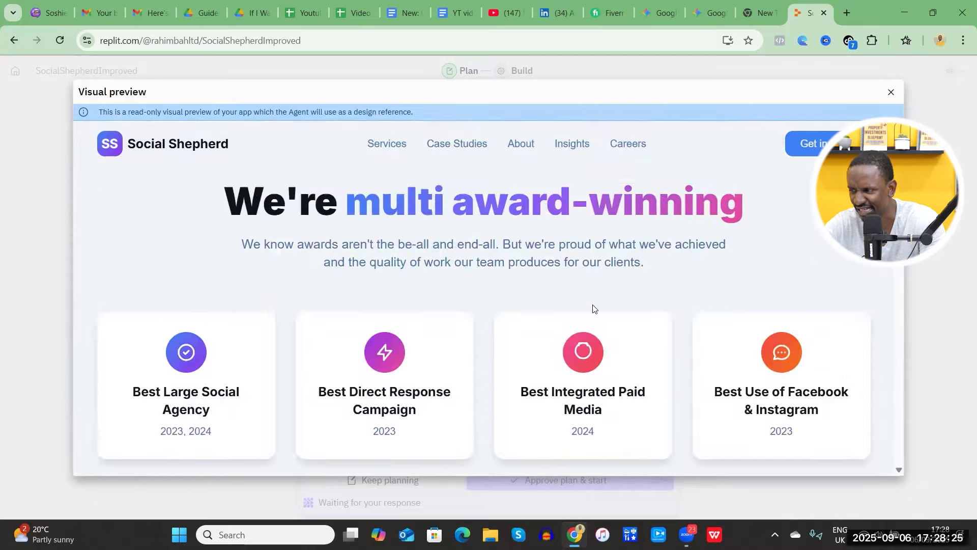
{"action": "scroll", "coordinate": [592, 307], "scroll_direction": "up", "scroll_amount": 10}
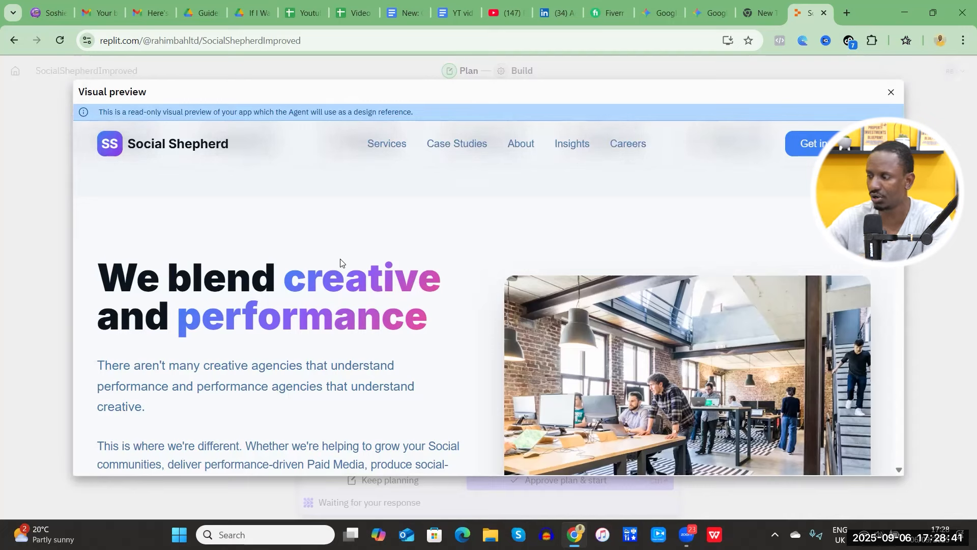
{"action": "left_click", "coordinate": [890, 92]}
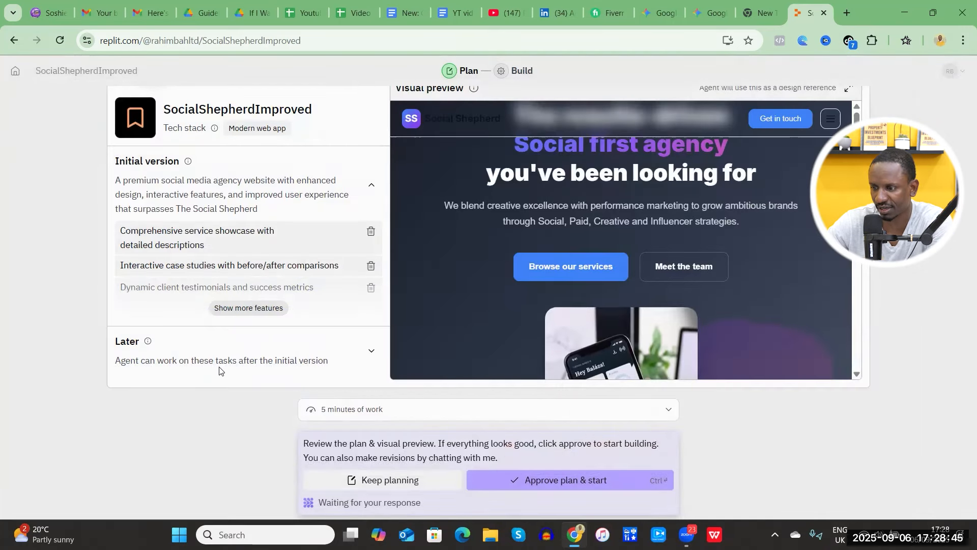
{"action": "left_click", "coordinate": [533, 481]}
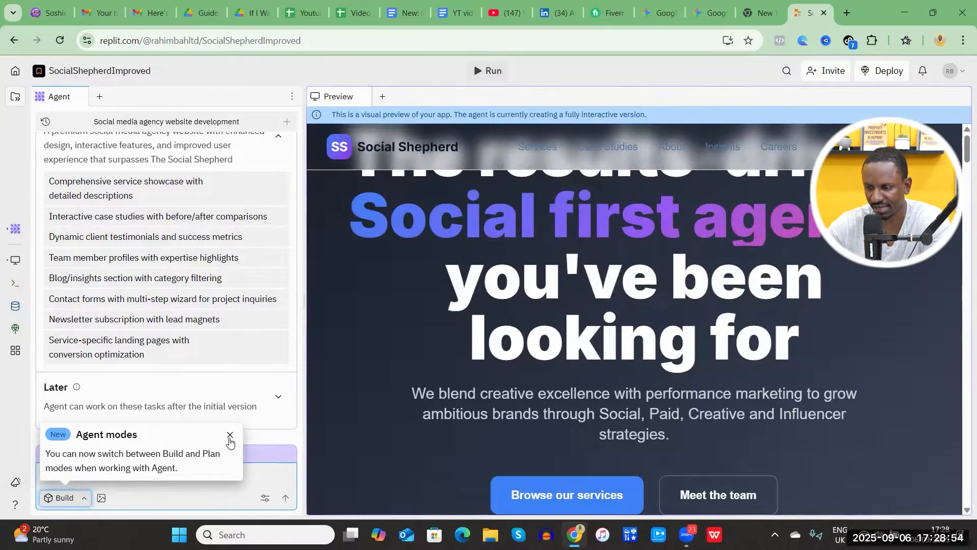
Dismiss the Agent modes notice and look over the hero and trusted-brands sections of the website preview.
{"action": "left_click", "coordinate": [230, 441]}
{"action": "left_click", "coordinate": [97, 475]}
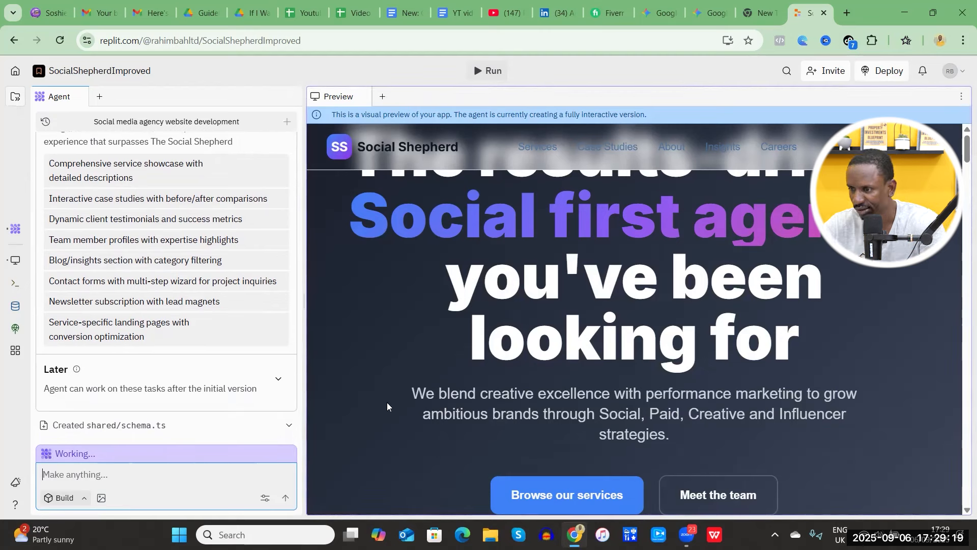
{"action": "scroll", "coordinate": [514, 388], "scroll_direction": "down", "scroll_amount": 3}
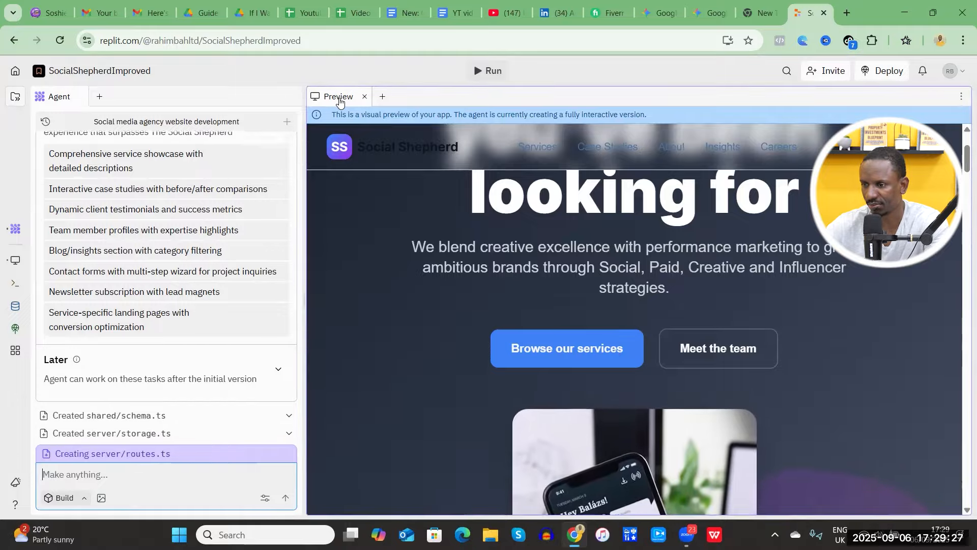
{"action": "scroll", "coordinate": [514, 235], "scroll_direction": "down", "scroll_amount": 2}
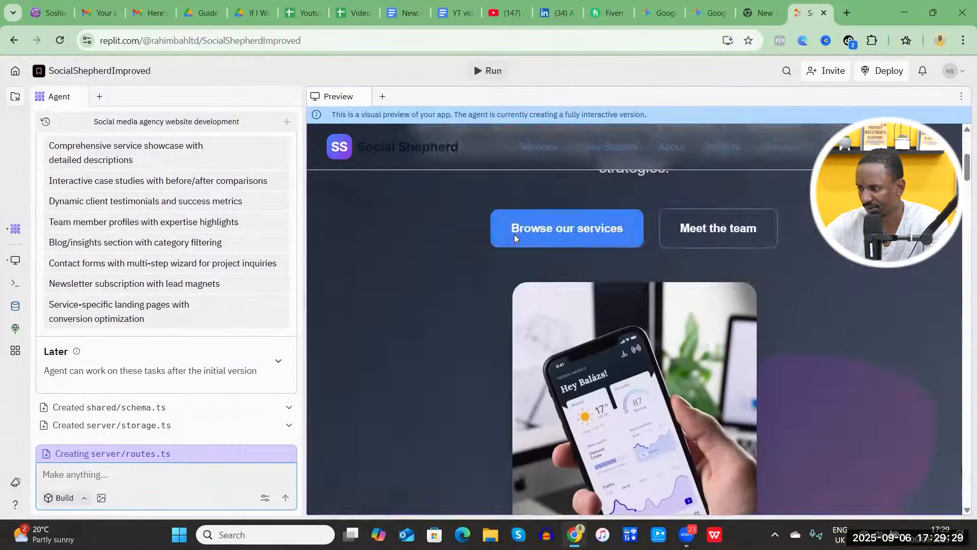
{"action": "scroll", "coordinate": [513, 234], "scroll_direction": "down", "scroll_amount": 6}
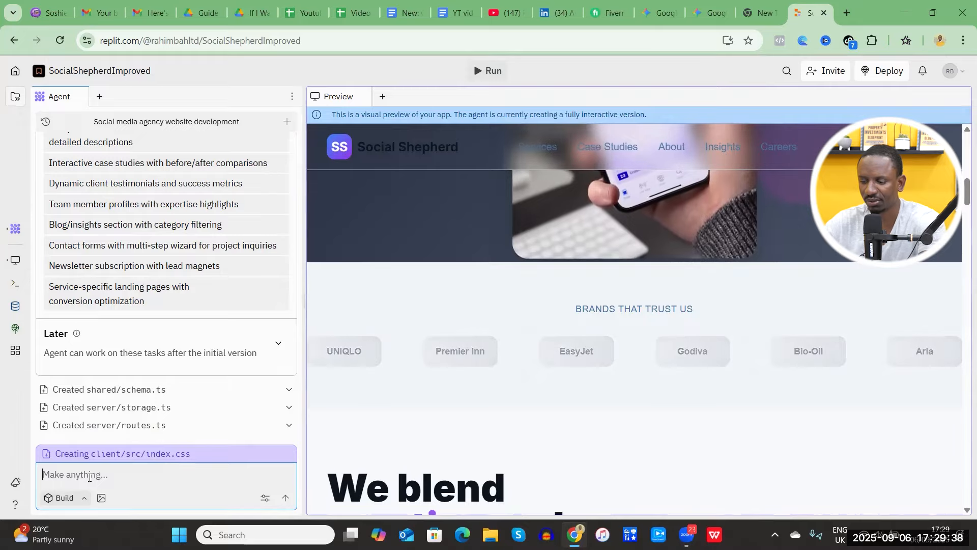
Write the Agent the message "i want the website colour to be Yellow and black".
{"action": "type", "text": "want the website colour to be Yello"}
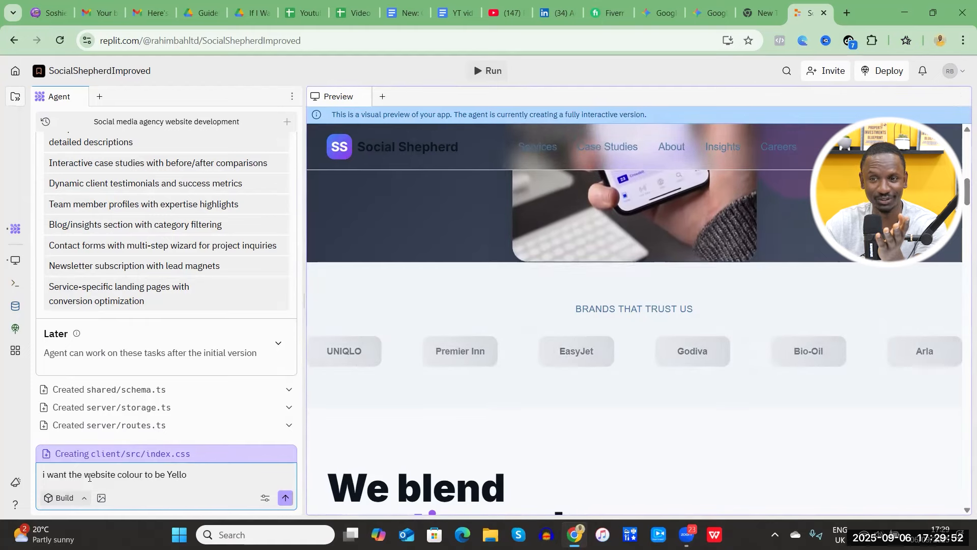
{"action": "type", "text": "w and black"}
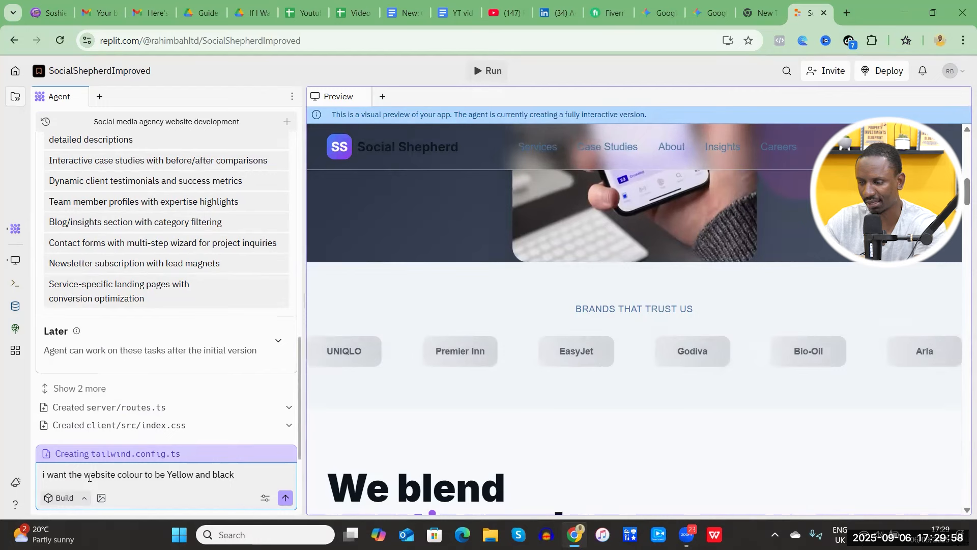